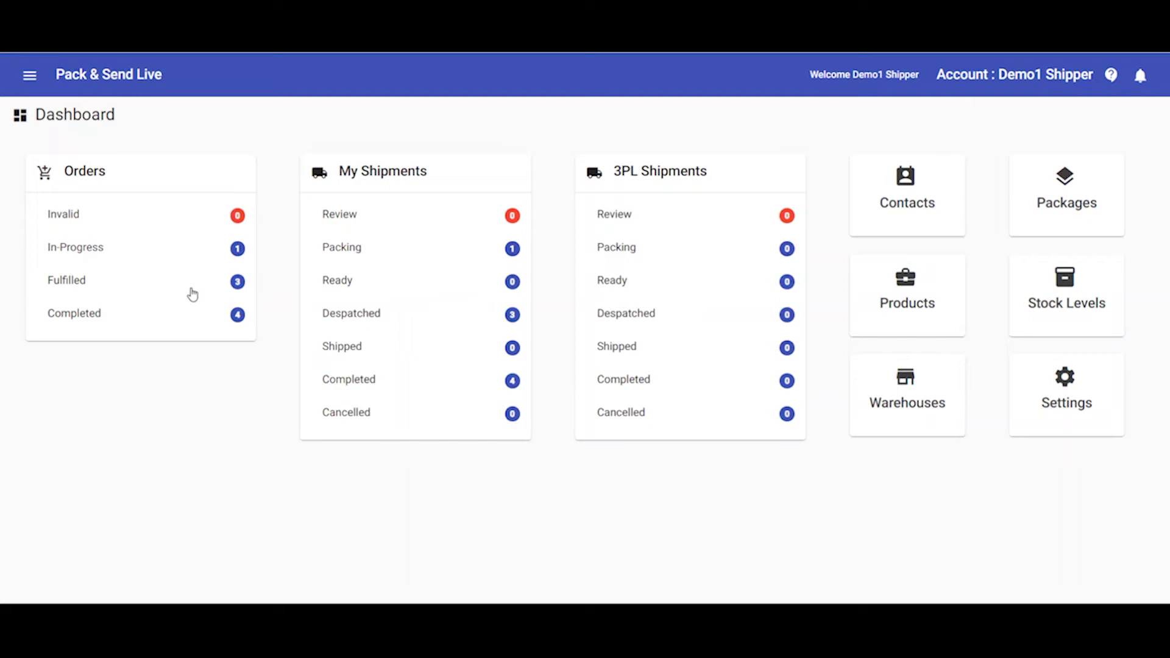
# View the 3 fulfilled orders, then return to the Dashboard from the menu
pyautogui.click(192, 294)
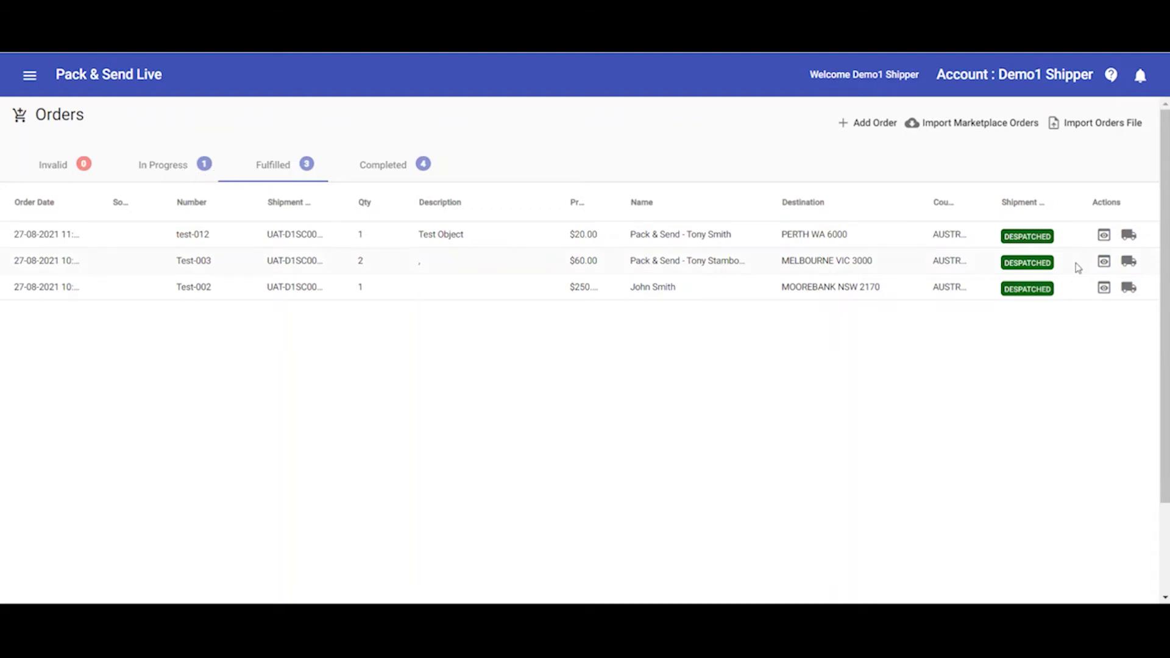
pyautogui.click(28, 78)
pyautogui.click(33, 117)
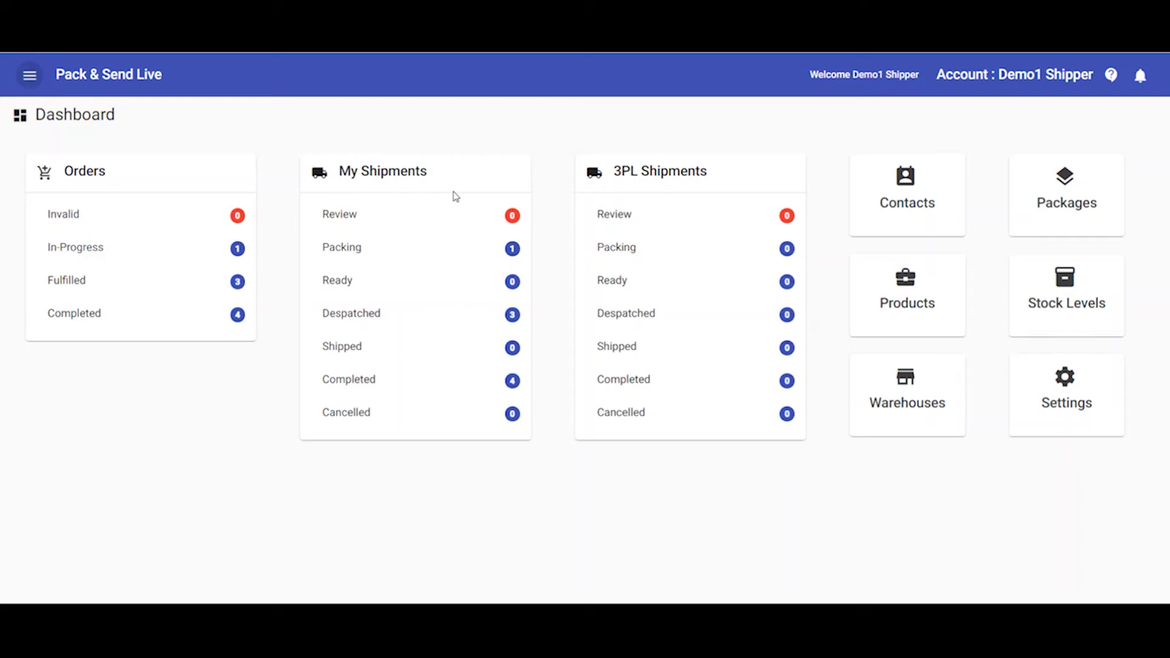
# Review shipments in each stage: Packing, Ready, Despatched (3), Shipped and Completed (4)
pyautogui.click(429, 290)
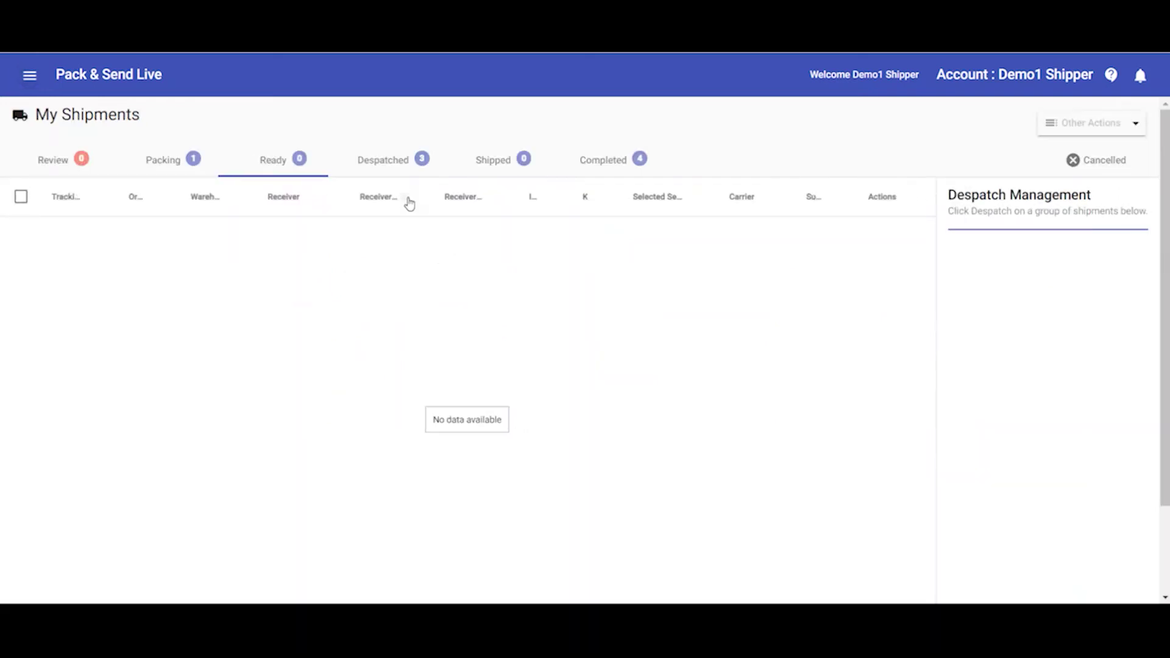
pyautogui.click(176, 161)
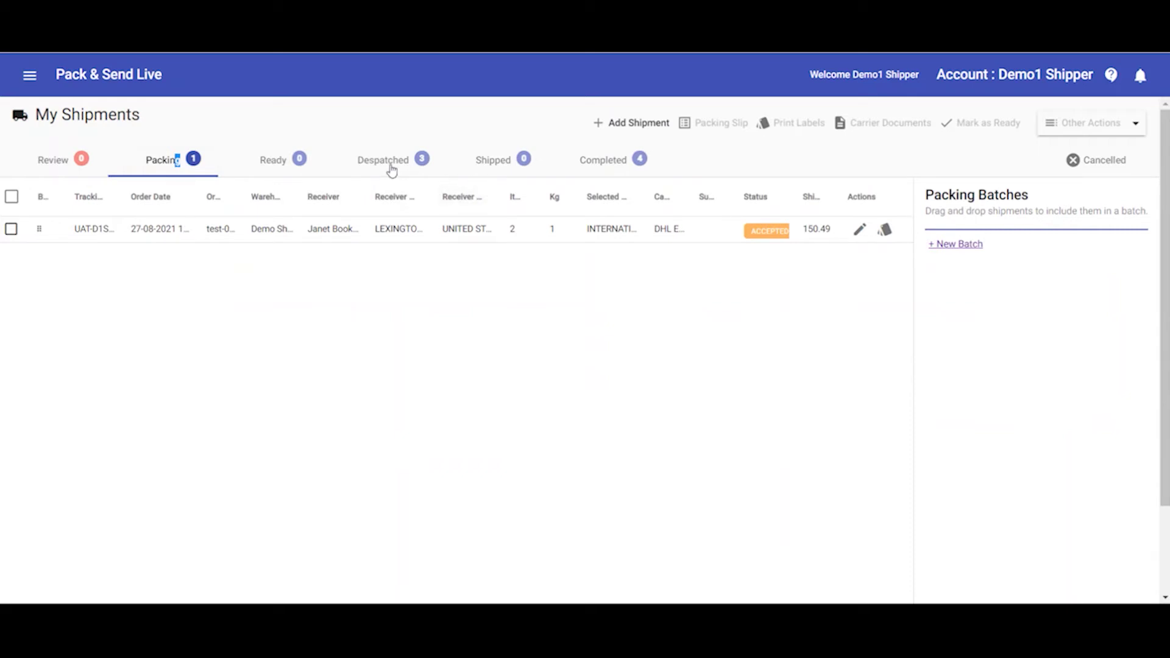
pyautogui.click(306, 156)
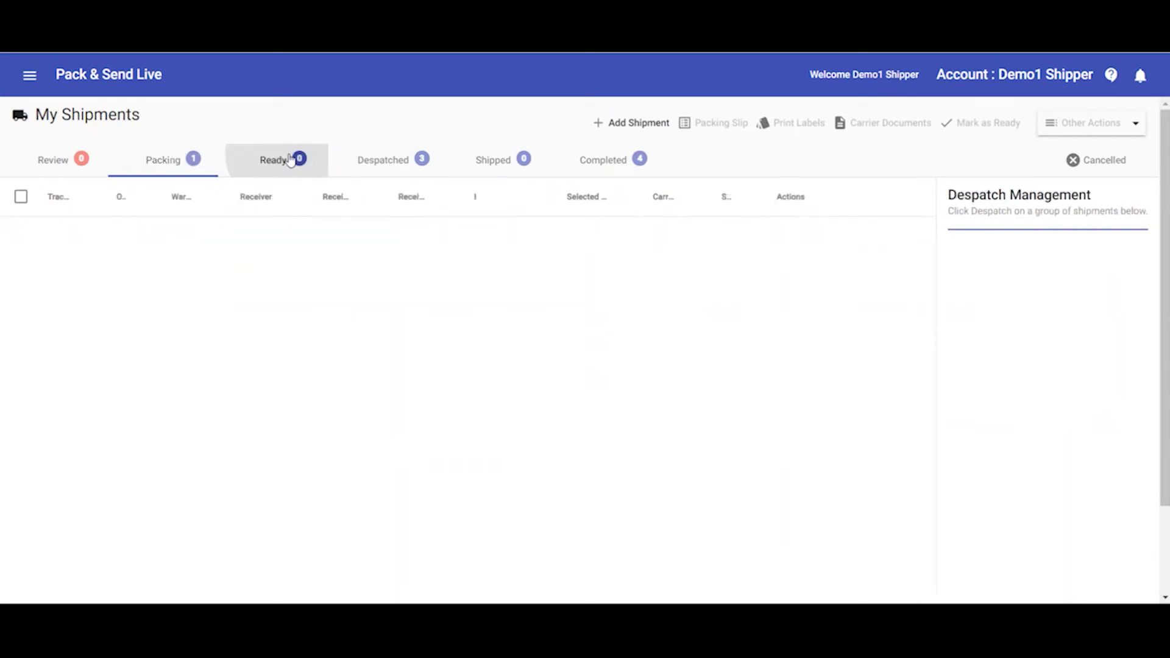
pyautogui.click(362, 170)
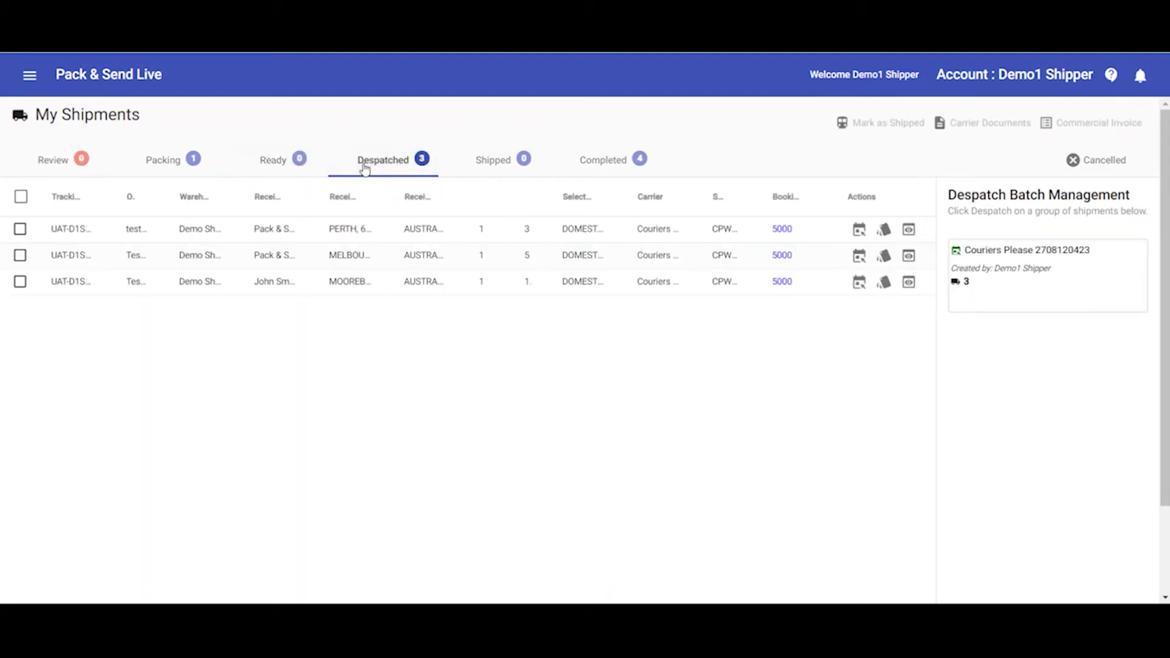
pyautogui.click(488, 166)
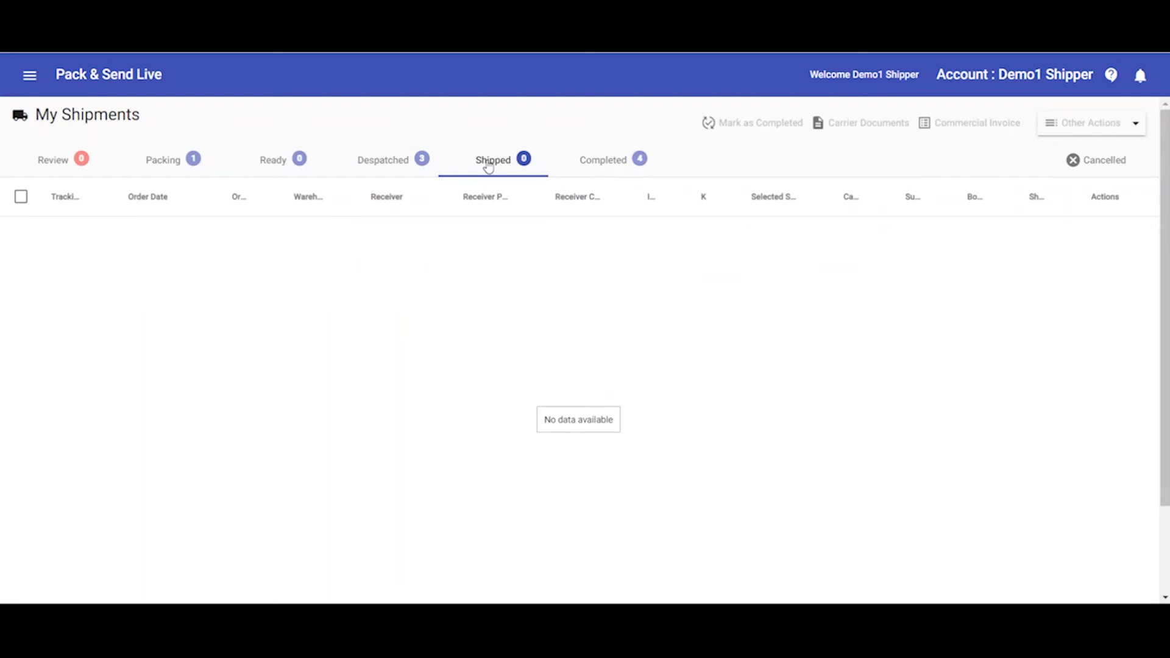
pyautogui.click(583, 164)
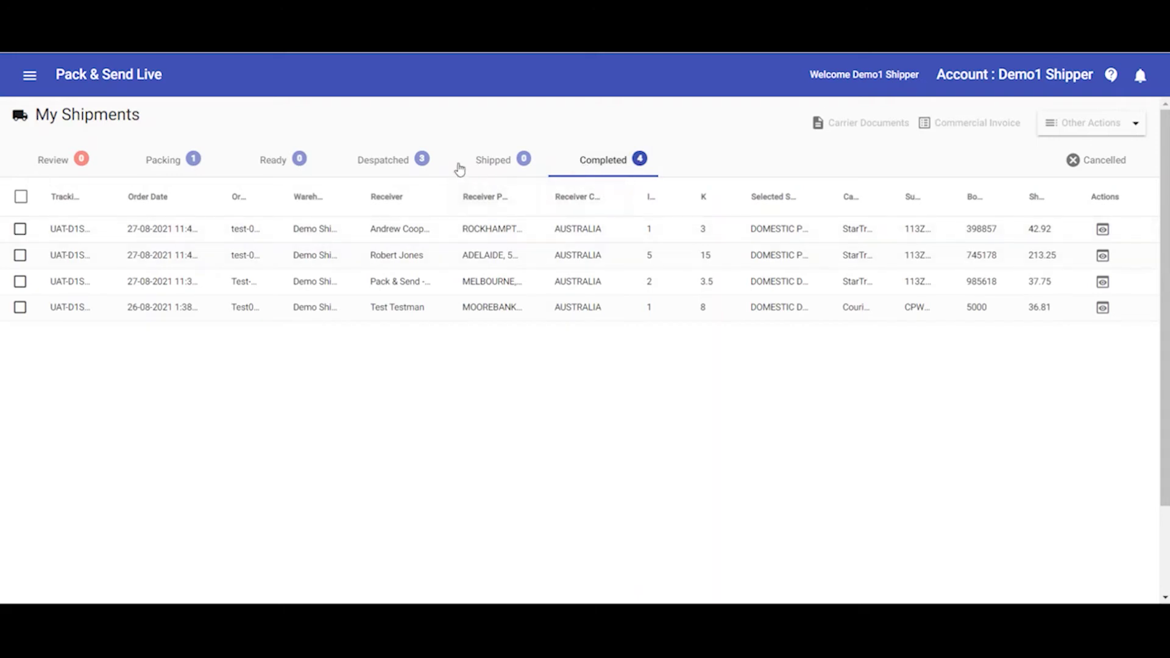
pyautogui.click(30, 76)
pyautogui.click(38, 122)
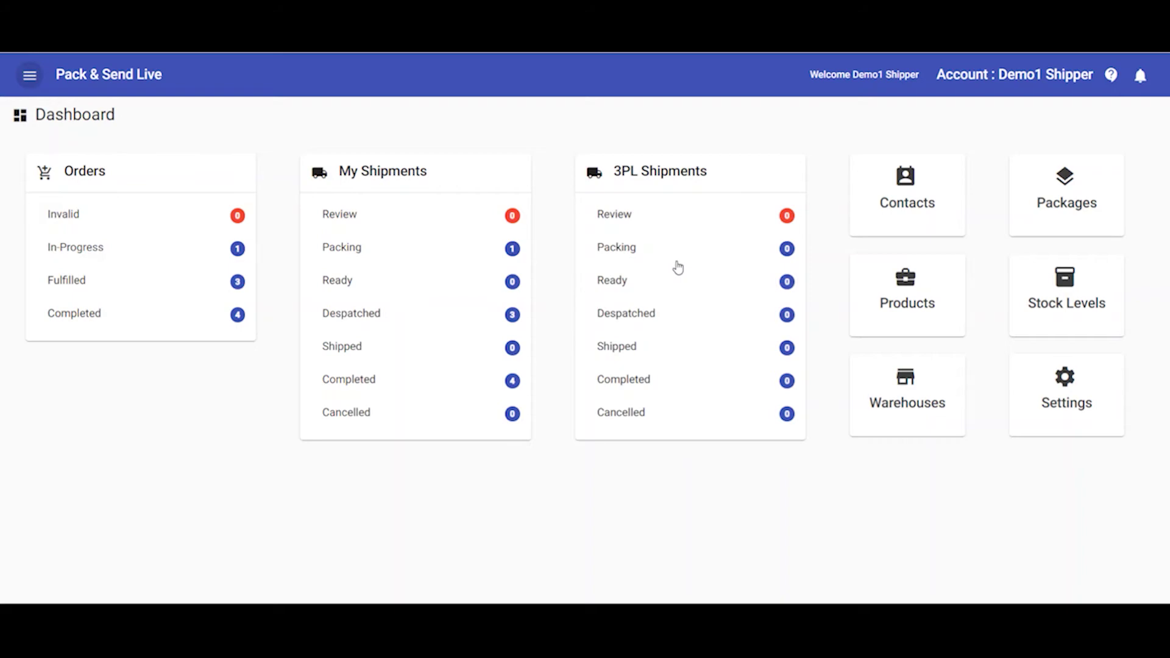
# Look over the single saved contact, then go back and open the Packages list
pyautogui.click(931, 202)
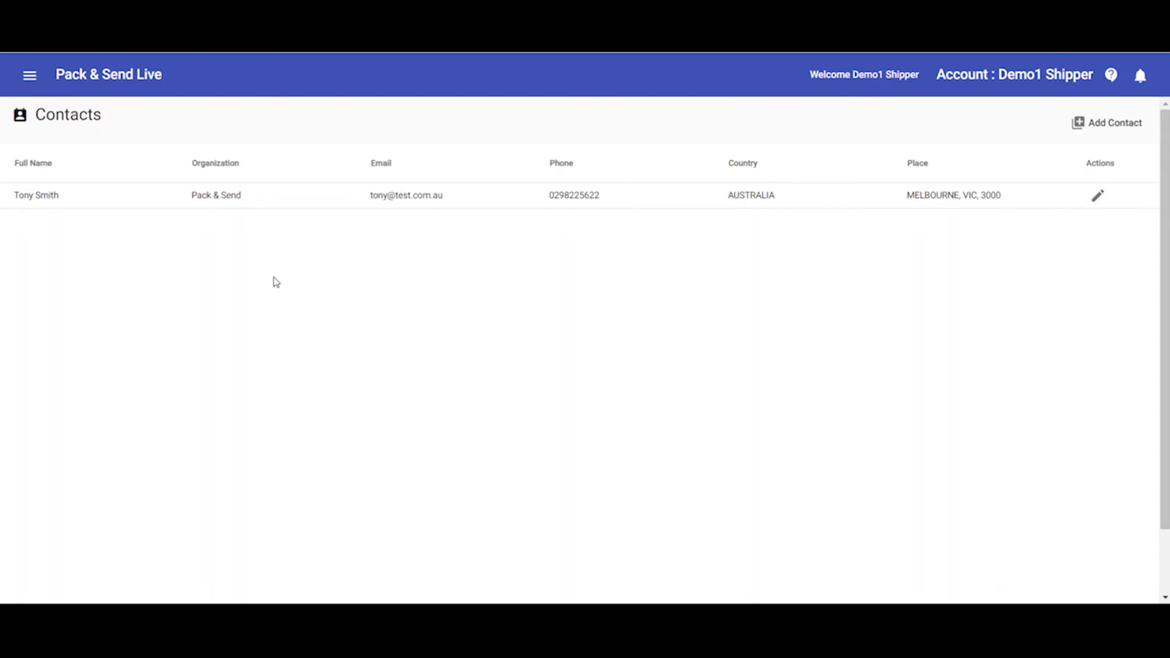
pyautogui.hotkey('alt', 'Left')
pyautogui.click(1077, 203)
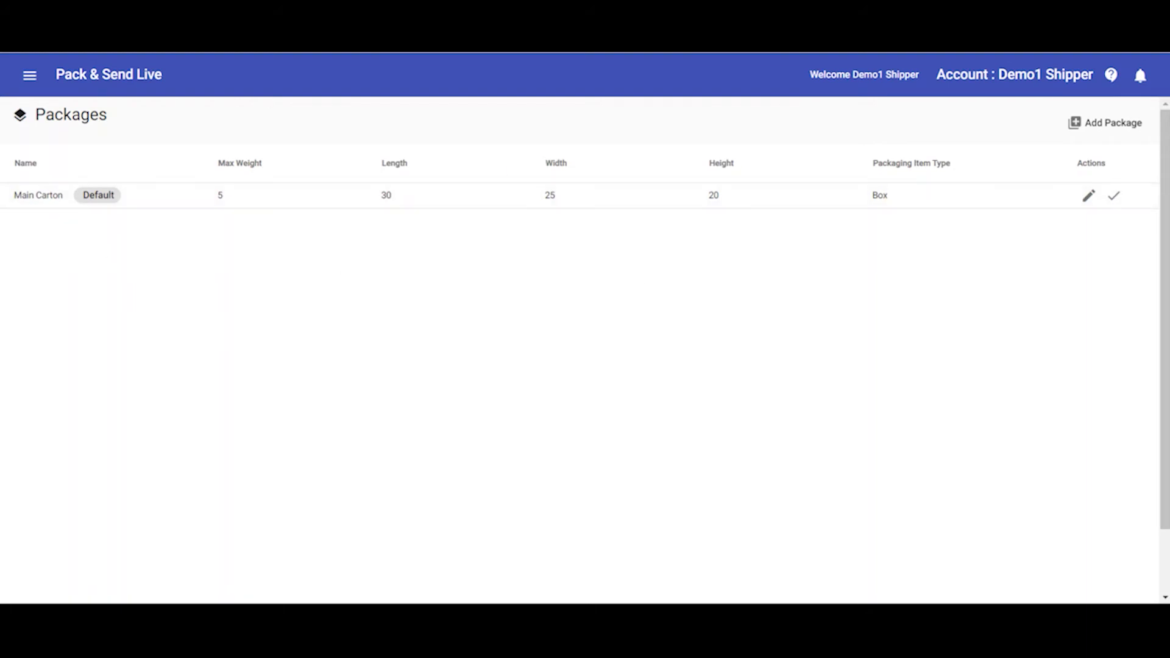
# Leave the Main Carton package list and go back to the Dashboard
pyautogui.click(24, 73)
pyautogui.click(34, 125)
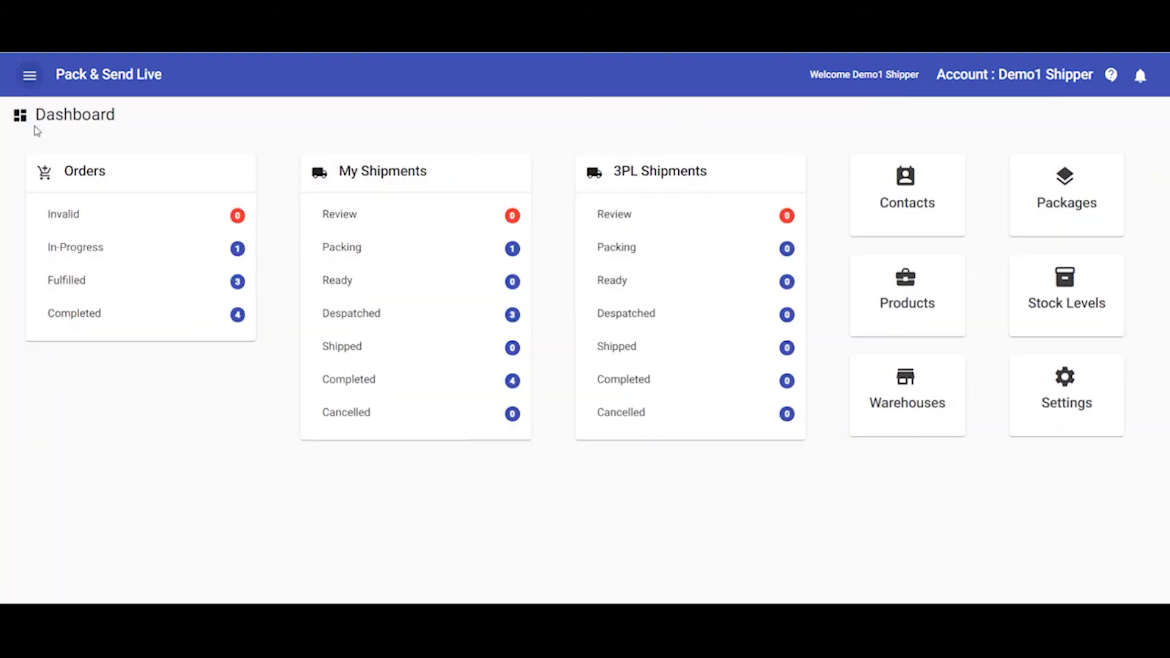
# Edit the Test Object product (3 kg, 30×20×15 cm) and save it unchanged
pyautogui.click(927, 299)
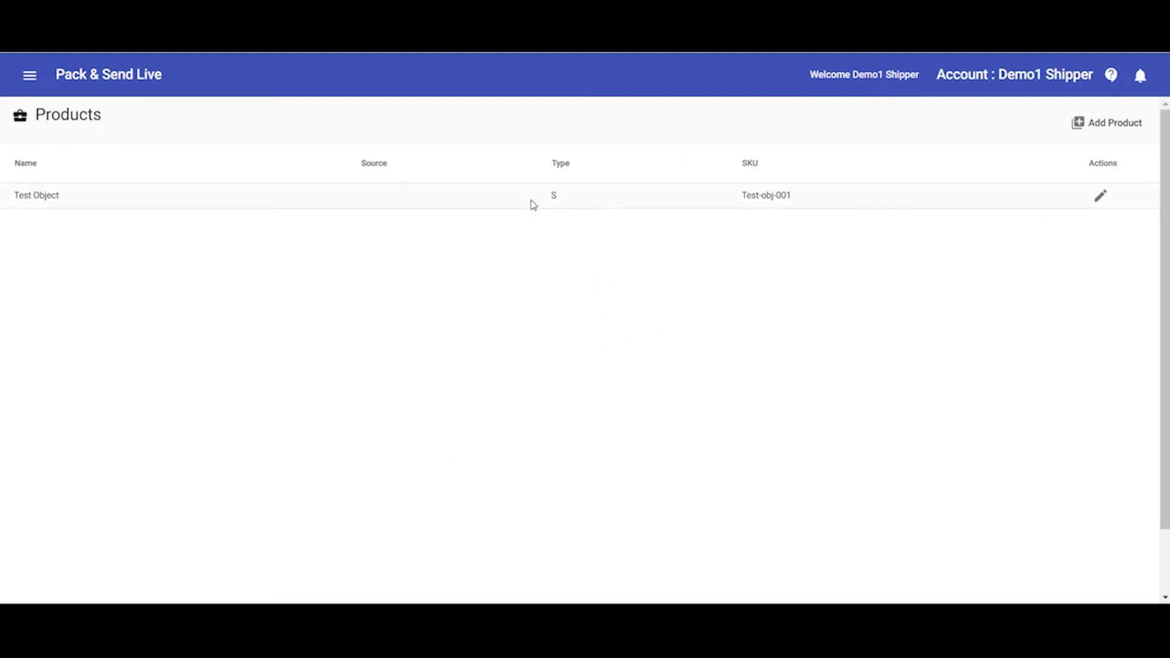
pyautogui.click(1101, 195)
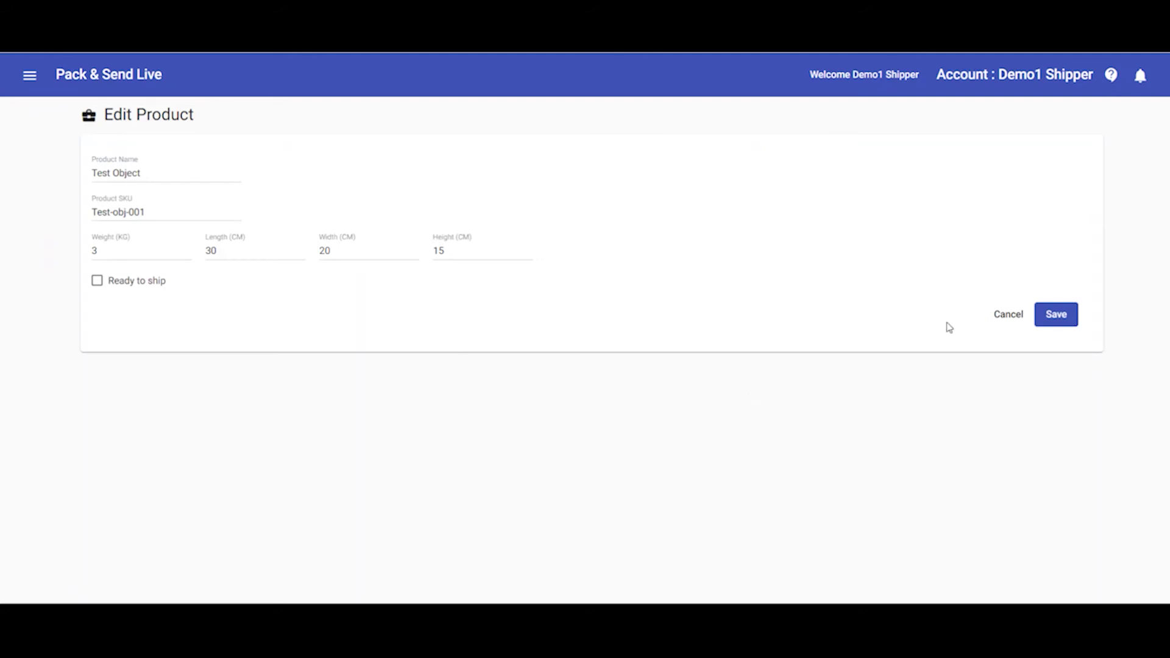
pyautogui.click(1046, 322)
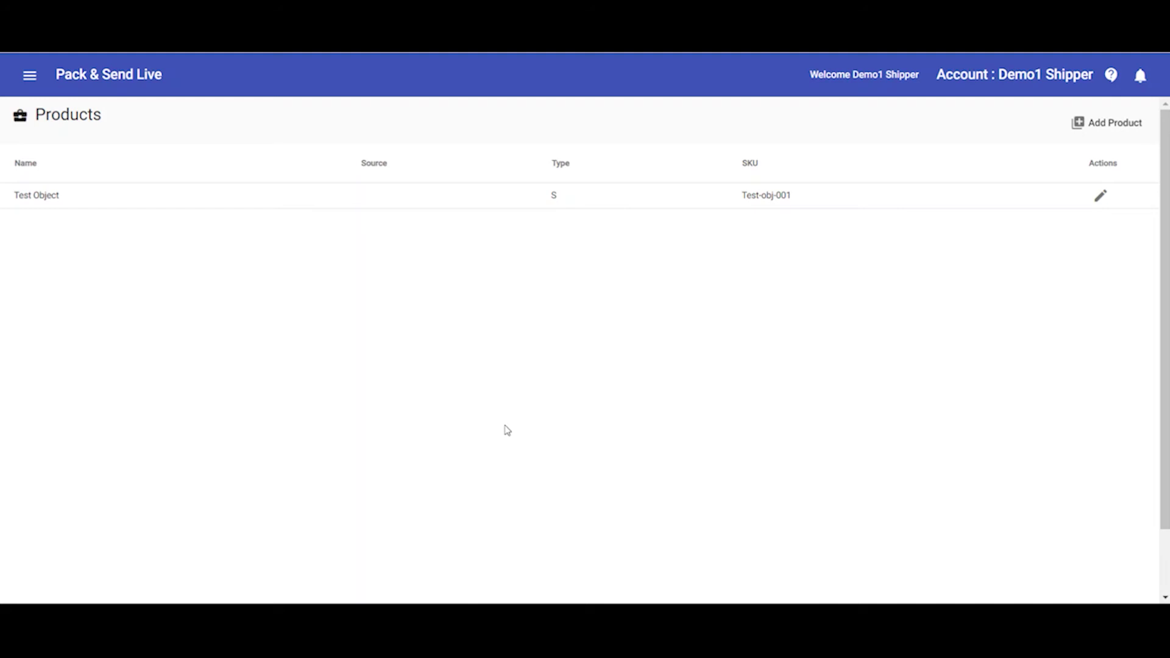
pyautogui.click(30, 77)
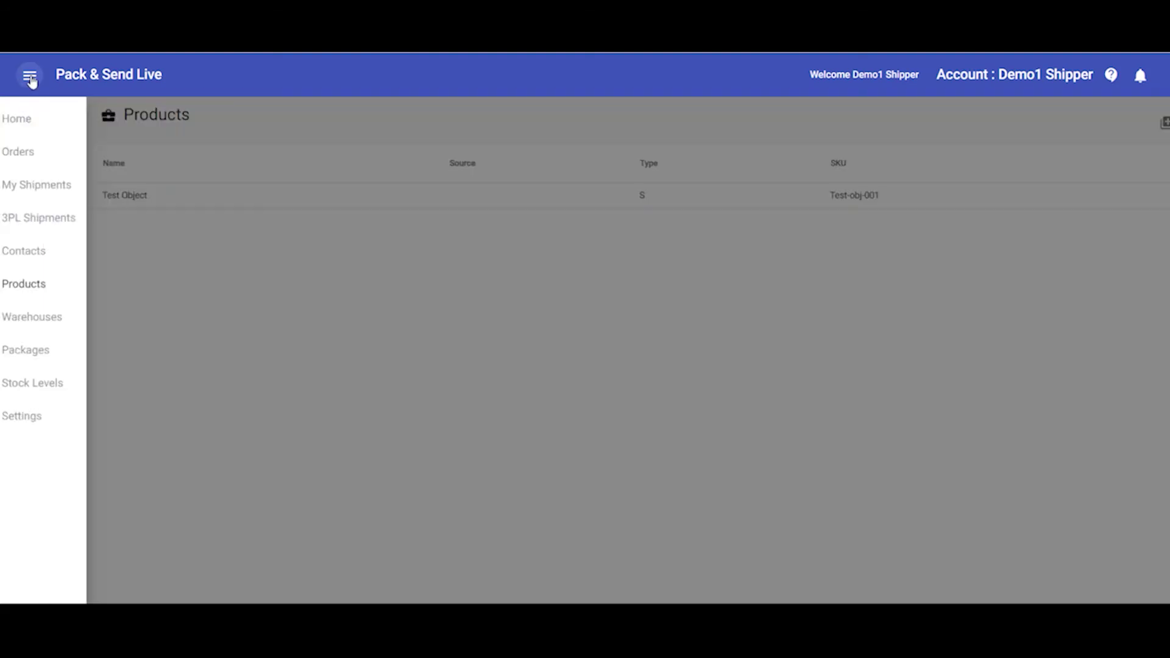
# Open Stock Levels from the Dashboard, showing 10 Test Object units on hand and available
pyautogui.click(49, 122)
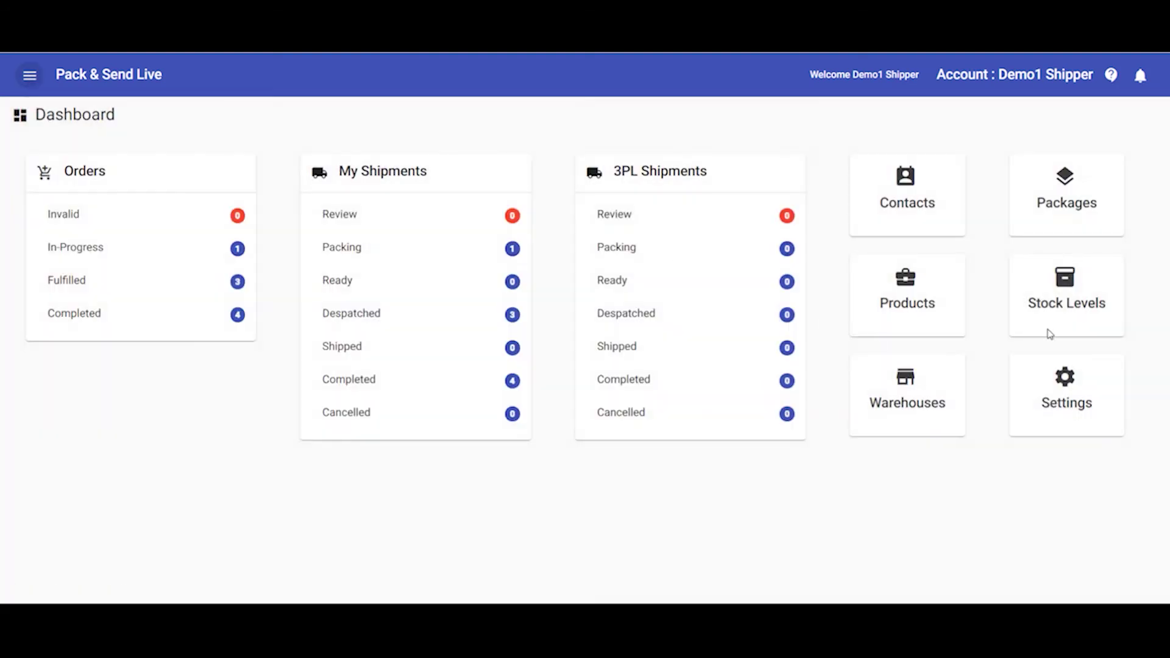
pyautogui.click(1073, 301)
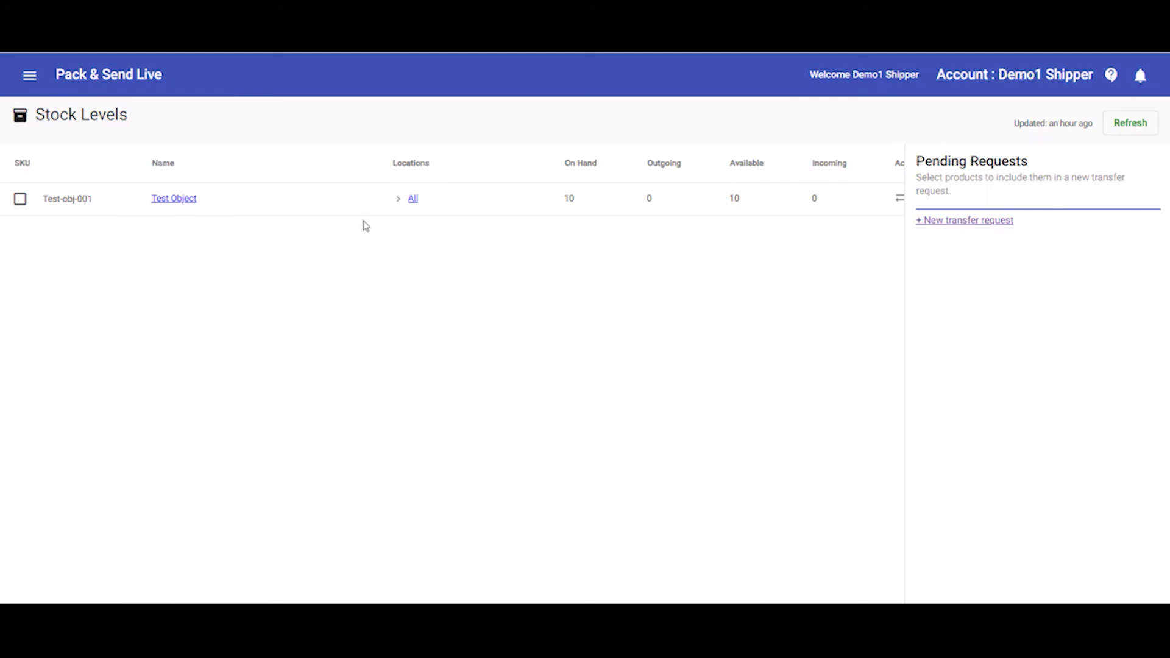
pyautogui.click(30, 78)
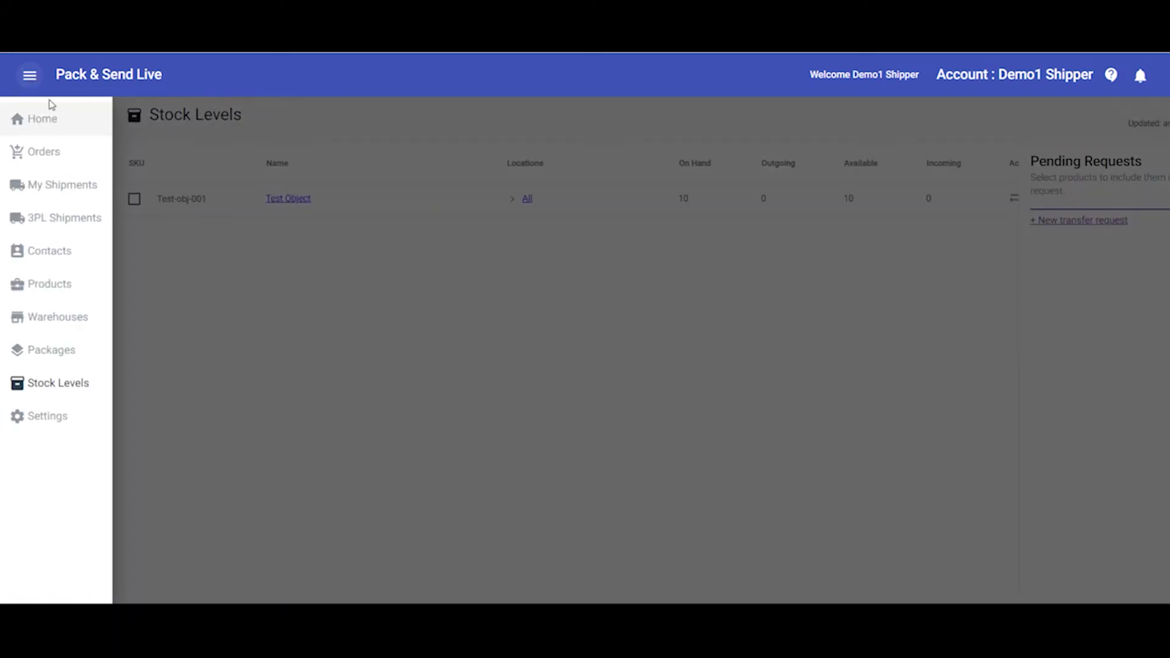
# View the Perth warehouse, Demo Shipper WH, then return to the Dashboard
pyautogui.click(42, 122)
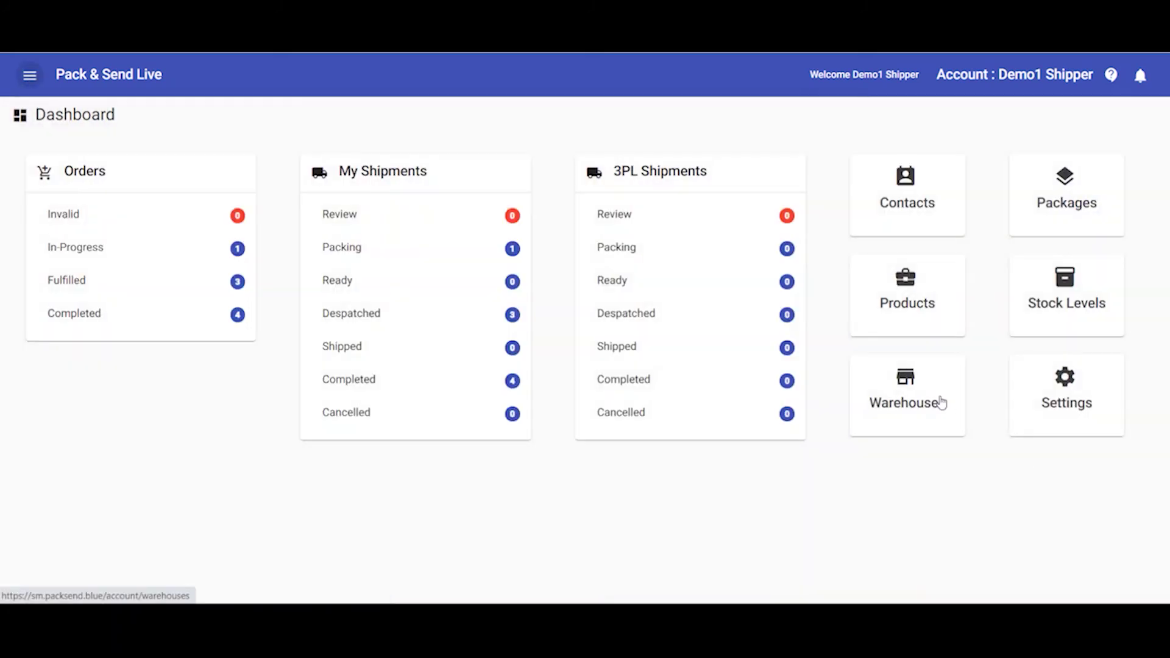
pyautogui.click(942, 402)
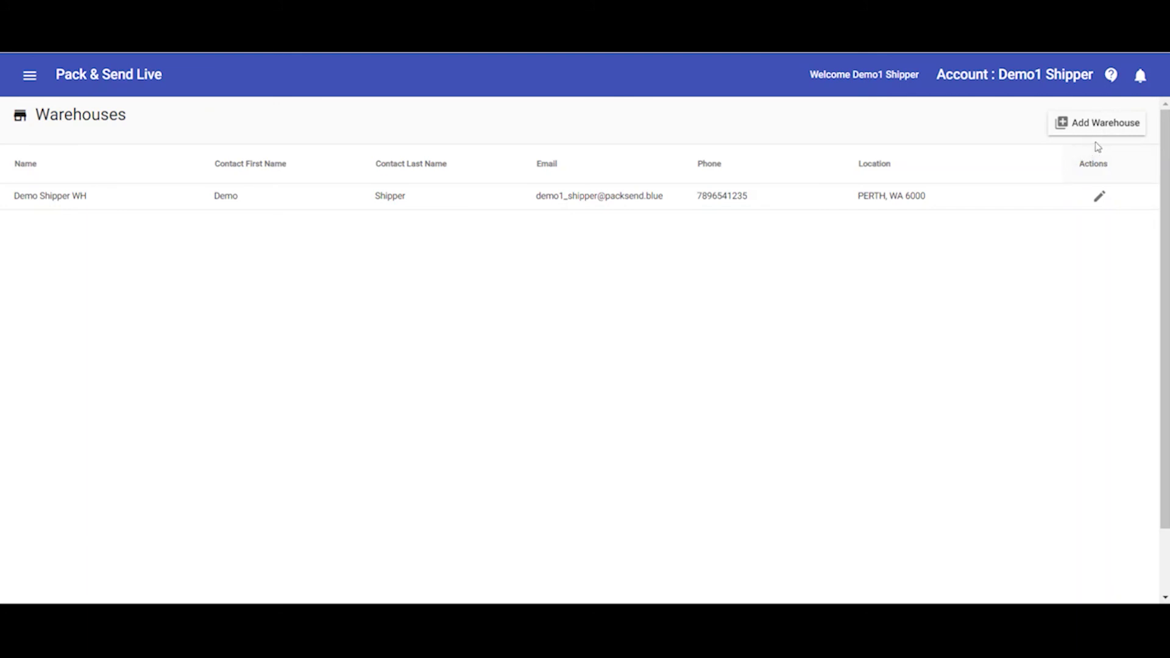
pyautogui.click(29, 78)
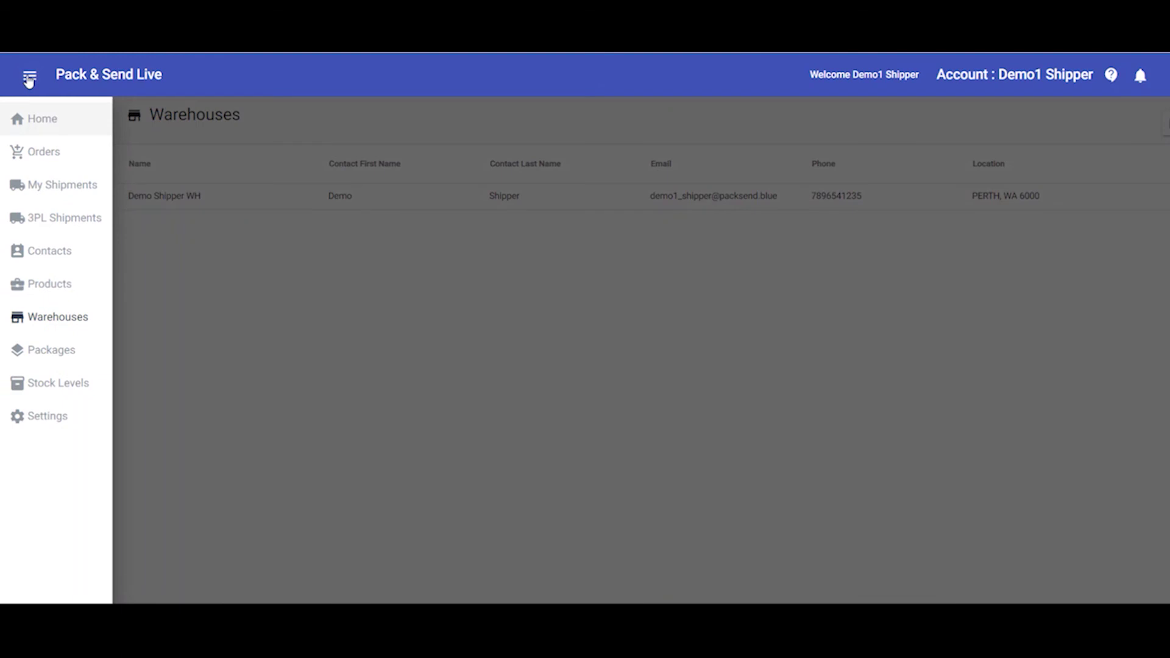
pyautogui.click(28, 120)
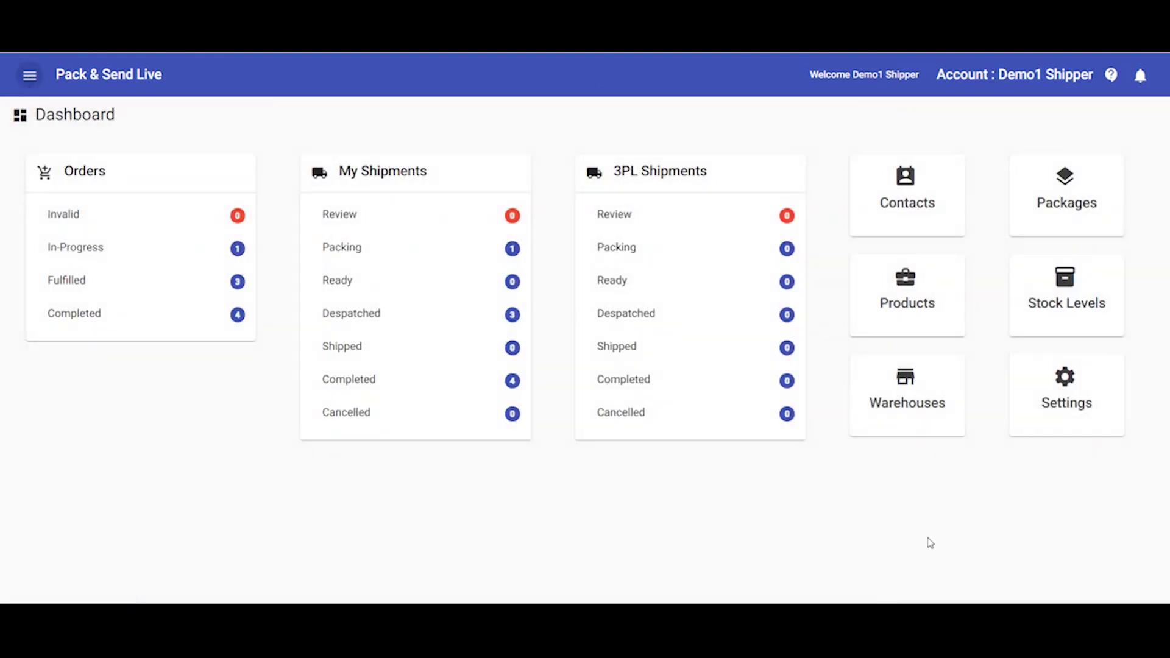
# In Settings > Marketplaces, start integrating a store and check the available marketplaces without picking one
pyautogui.click(1090, 395)
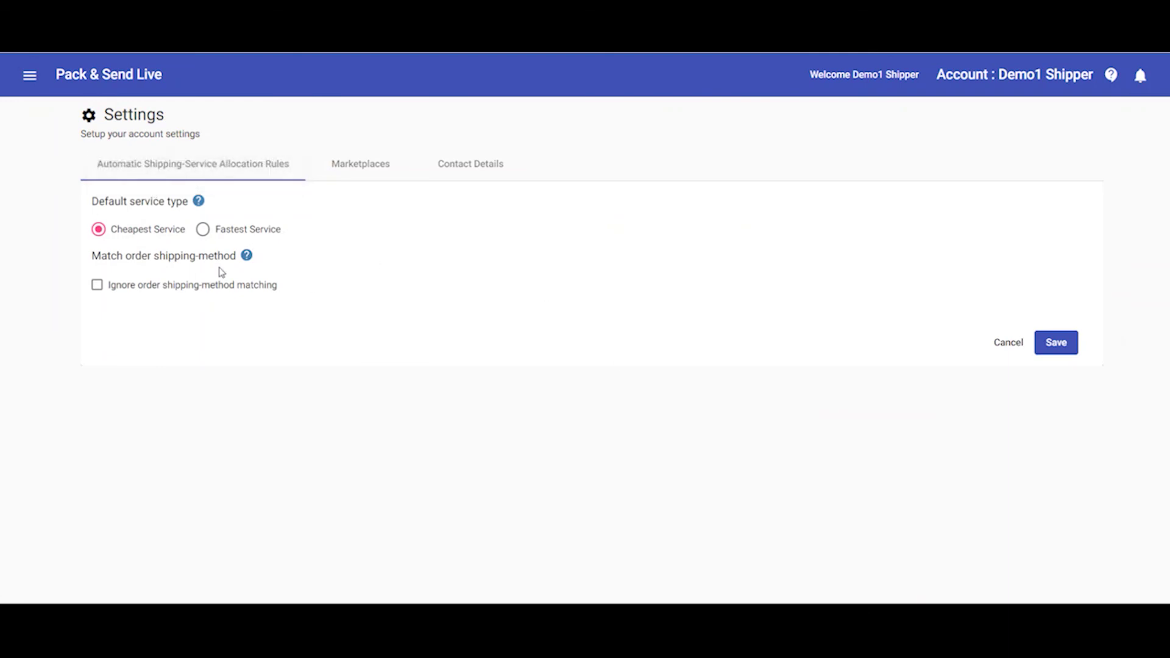
pyautogui.click(348, 176)
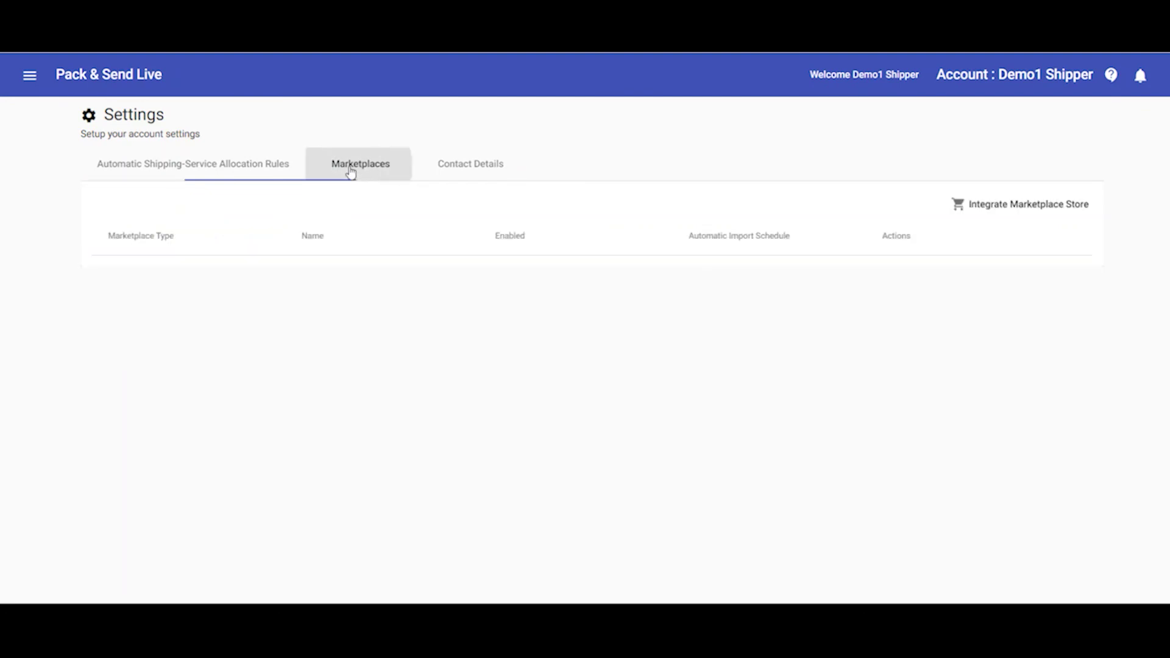
pyautogui.click(1032, 206)
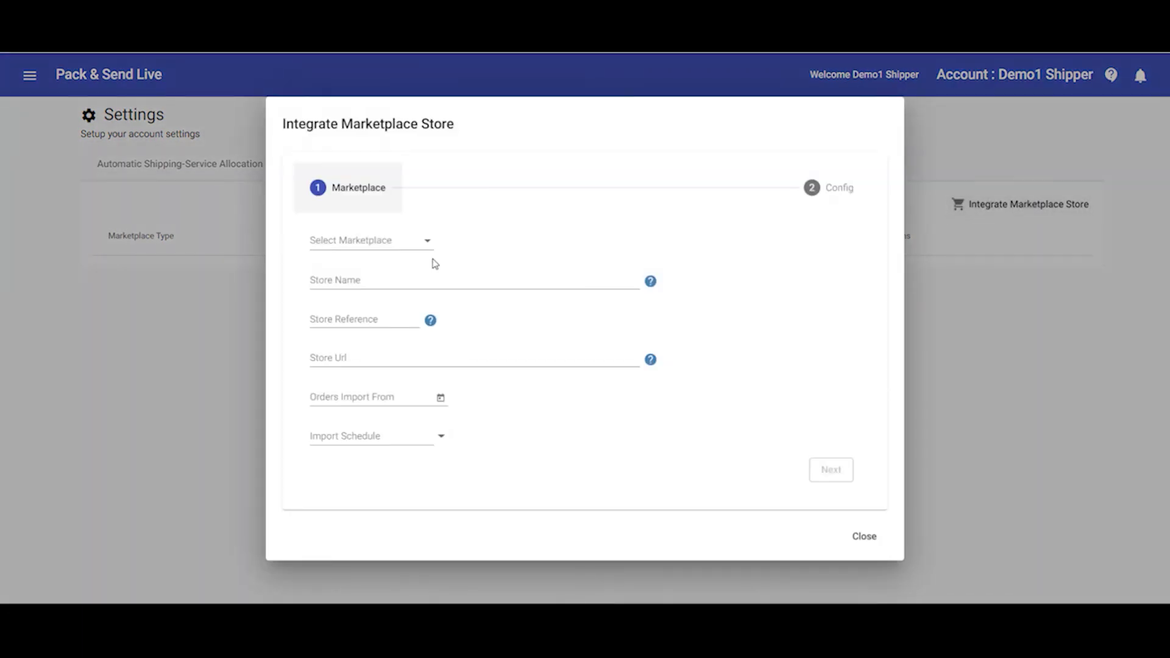
pyautogui.click(383, 244)
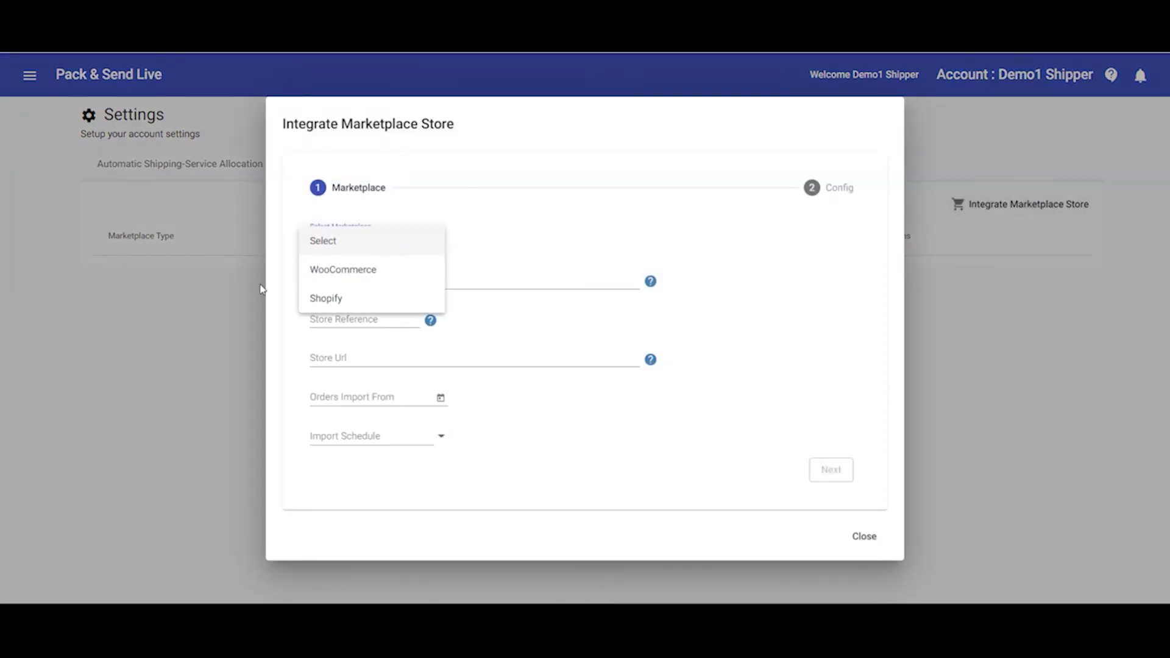
pyautogui.click(56, 345)
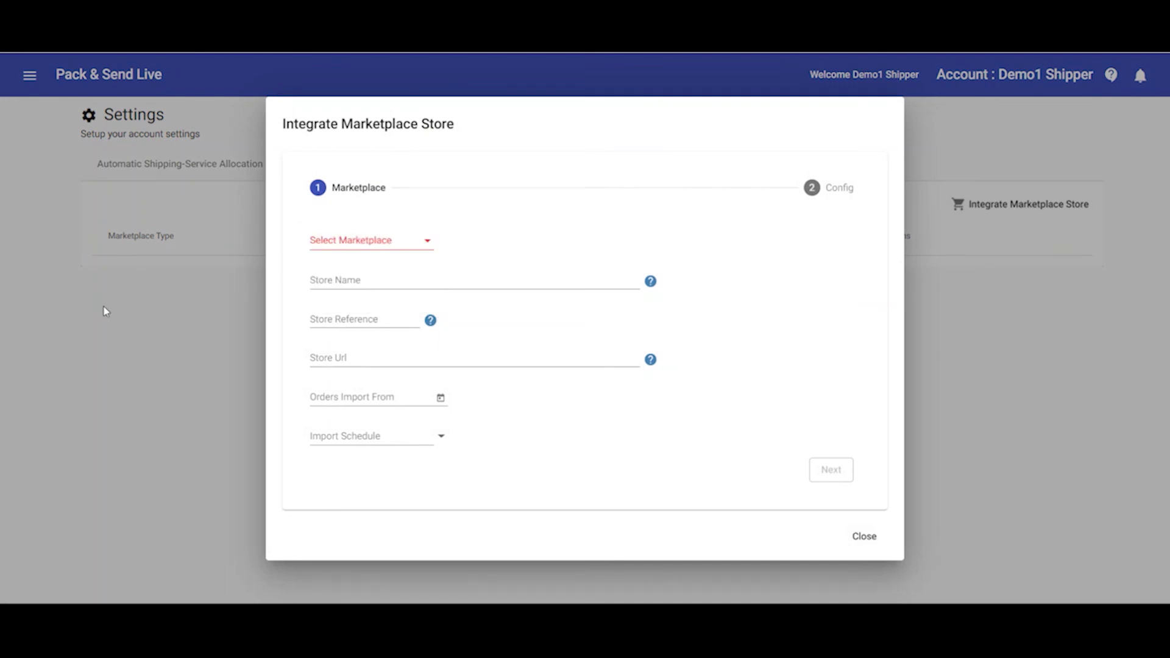
# Cancel the marketplace store integration and go back to the Dashboard
pyautogui.click(864, 537)
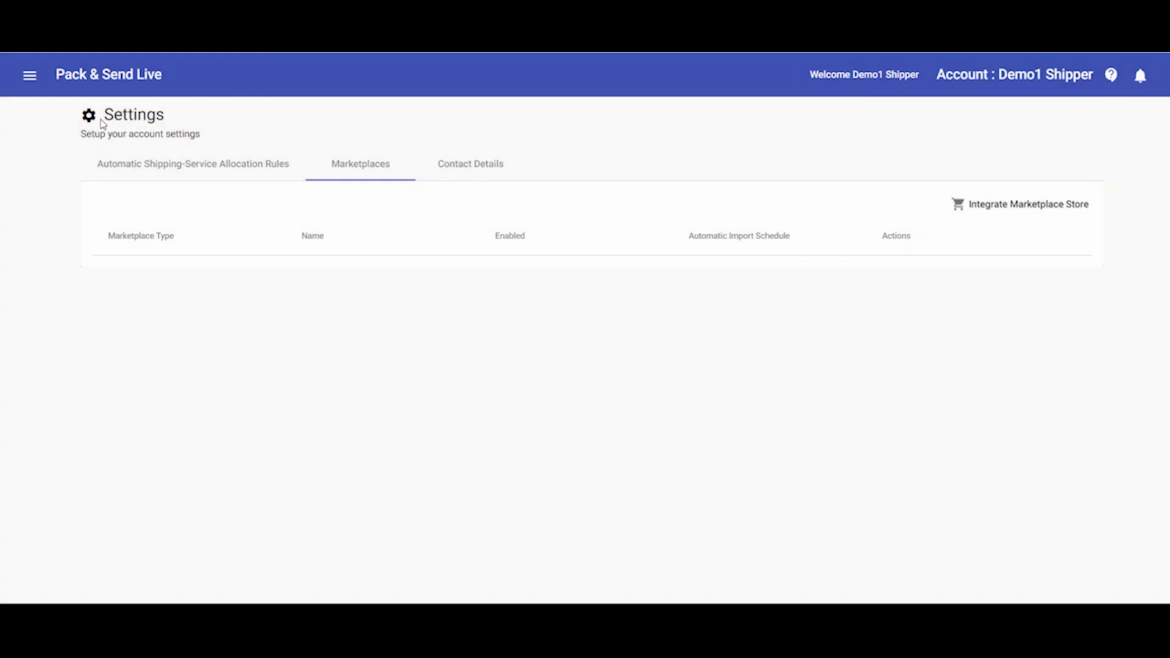
pyautogui.click(29, 75)
pyautogui.click(37, 118)
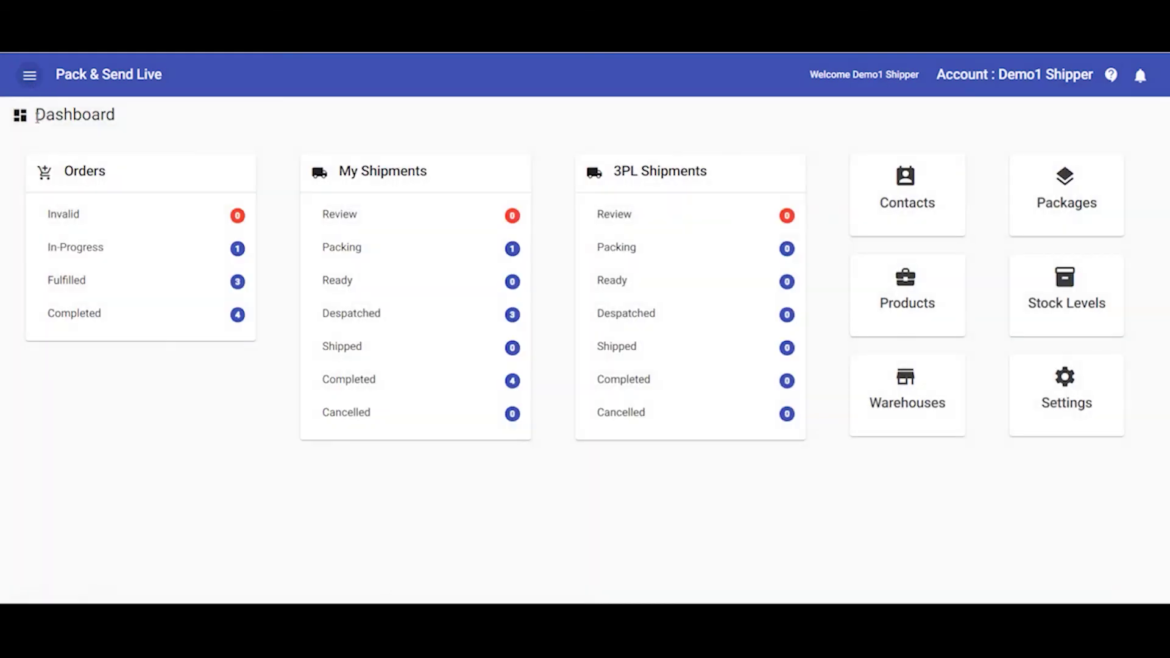